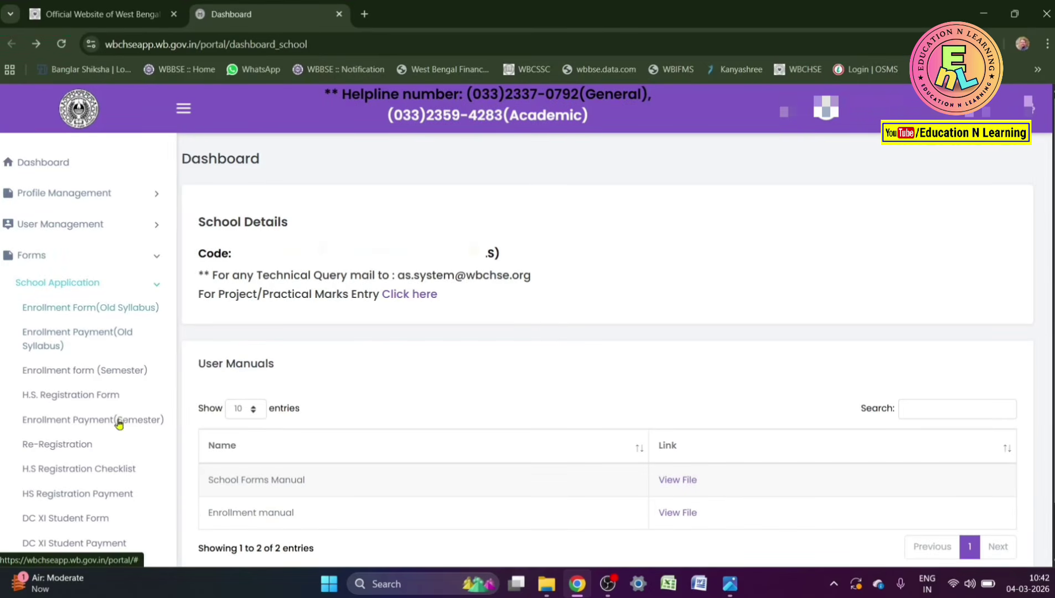
Go to the Renewal of Recognition Request page under the school application forms in the sidebar
{"action": "left_click", "coordinate": [40, 261]}
{"action": "left_click", "coordinate": [39, 262]}
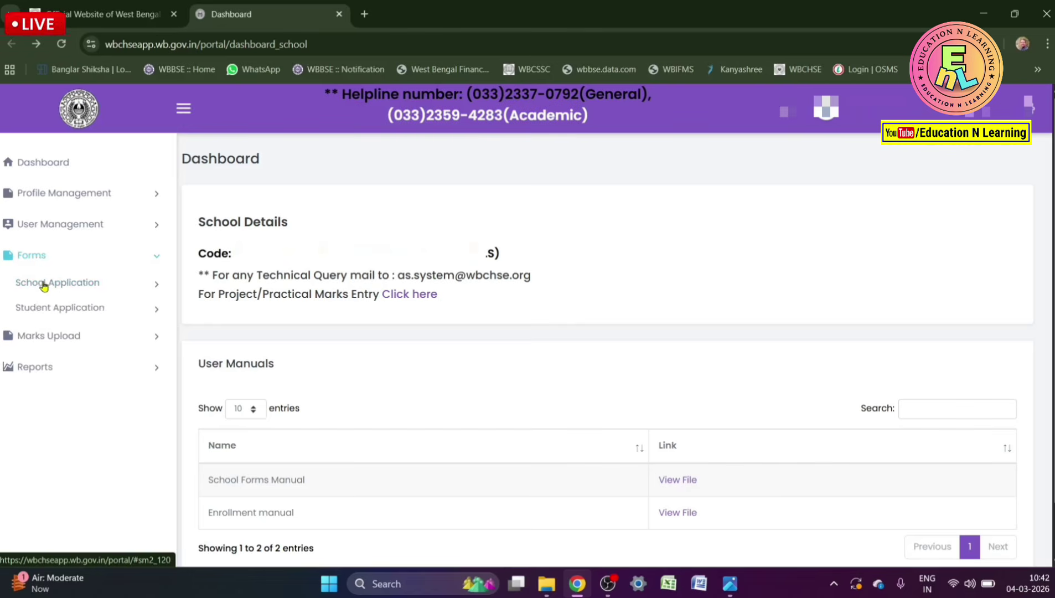
{"action": "left_click", "coordinate": [45, 287]}
{"action": "scroll", "coordinate": [75, 407], "scroll_direction": "down", "scroll_amount": 4}
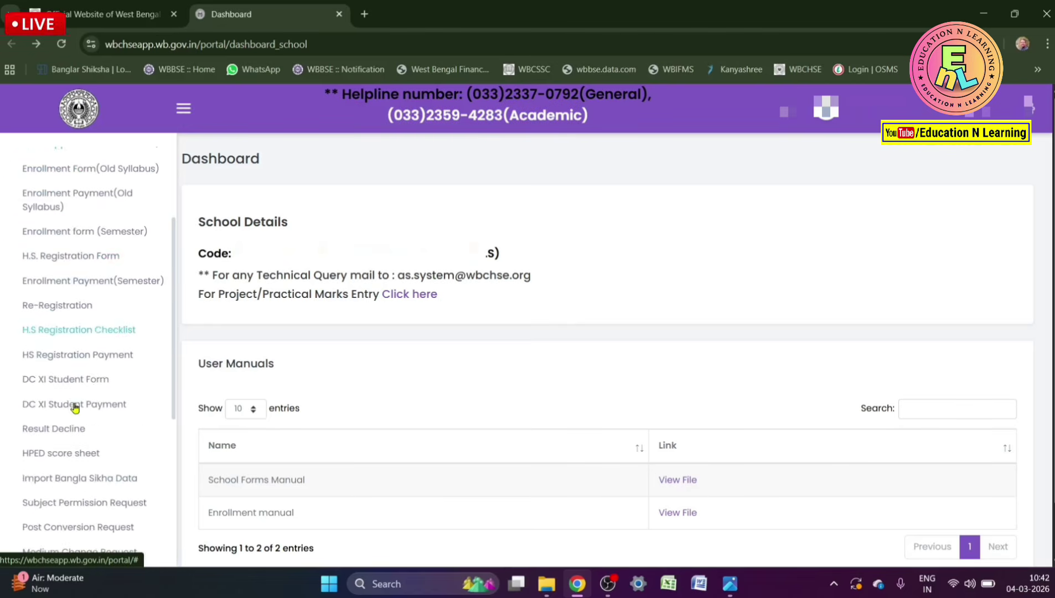
{"action": "scroll", "coordinate": [75, 407], "scroll_direction": "down", "scroll_amount": 1}
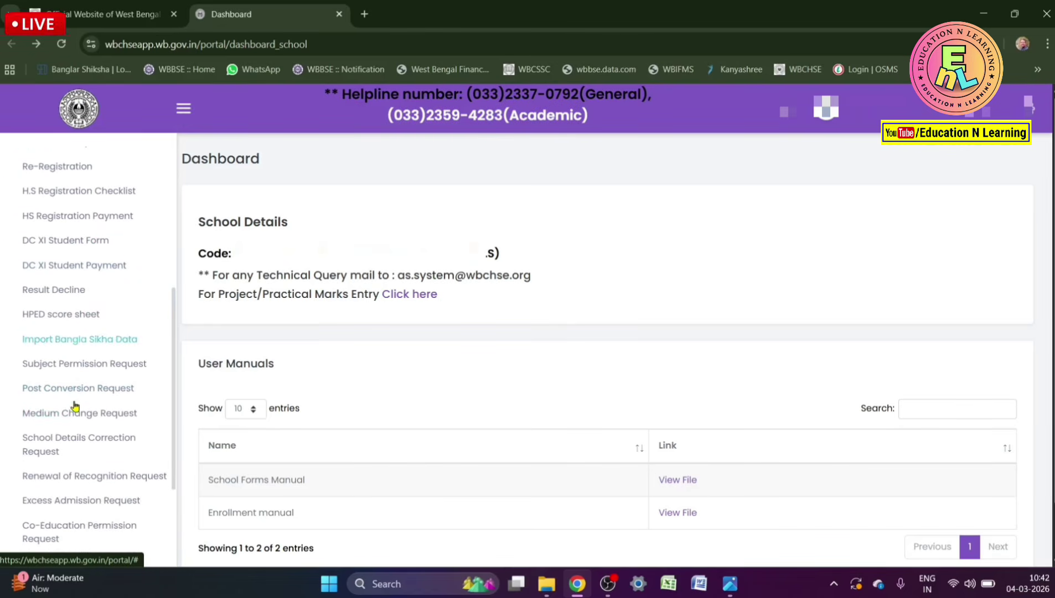
{"action": "left_click", "coordinate": [126, 479]}
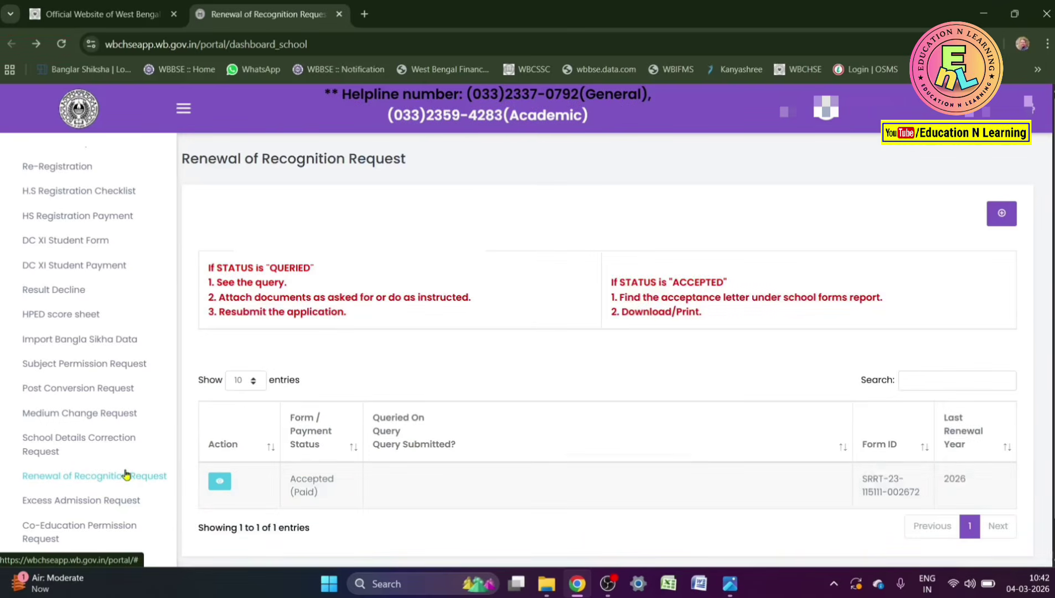
Start a new renewal request and review the school profile information heading on the Add Form
{"action": "left_click", "coordinate": [1001, 215]}
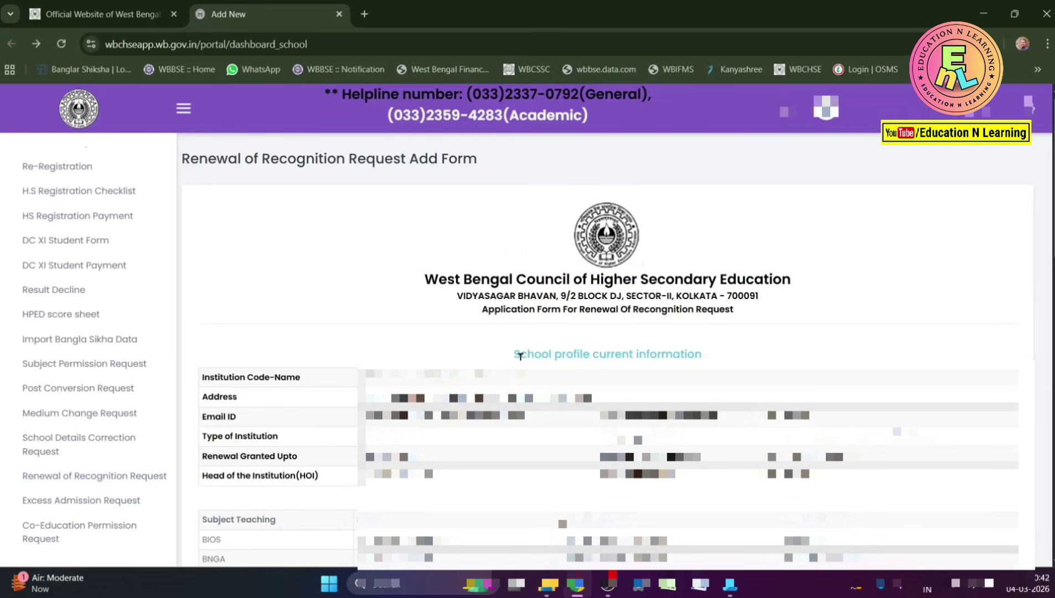
{"action": "left_click_drag", "start_coordinate": [512, 355], "coordinate": [704, 359]}
{"action": "left_click", "coordinate": [755, 347]}
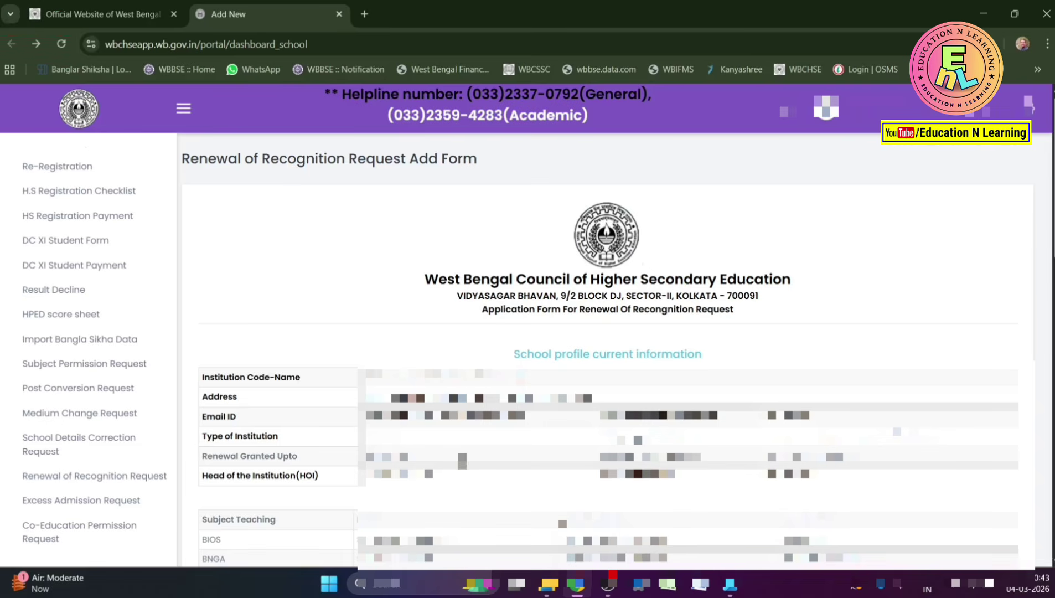
Scroll to Fee Details and Document Upload, highlighting 150 dpi colour, pdf or jpeg, and 10–1000 KB limits
{"action": "scroll", "coordinate": [479, 456], "scroll_direction": "down", "scroll_amount": 5}
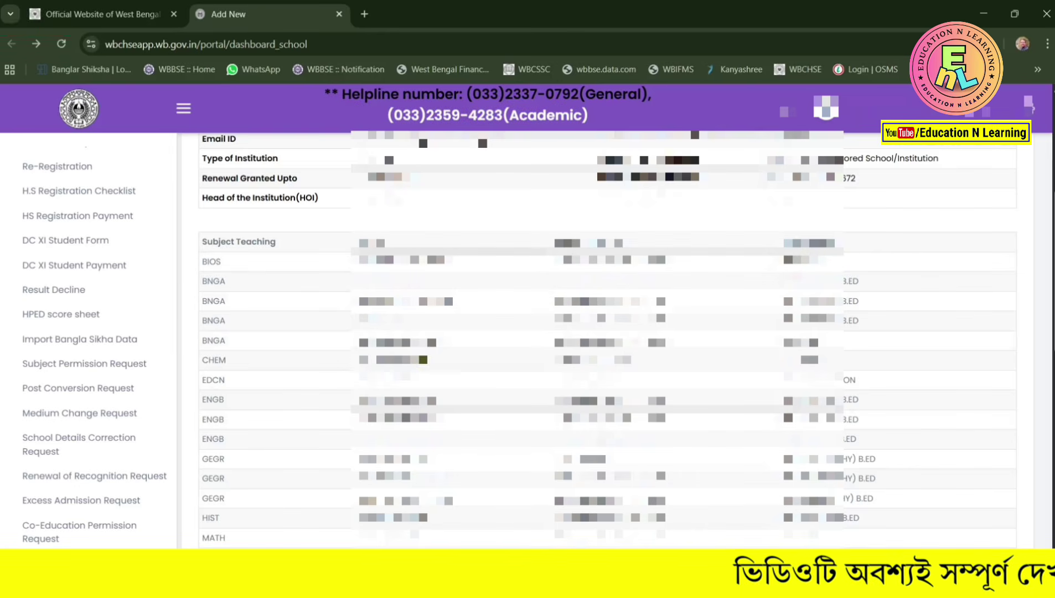
{"action": "scroll", "coordinate": [607, 341], "scroll_direction": "down", "scroll_amount": 4}
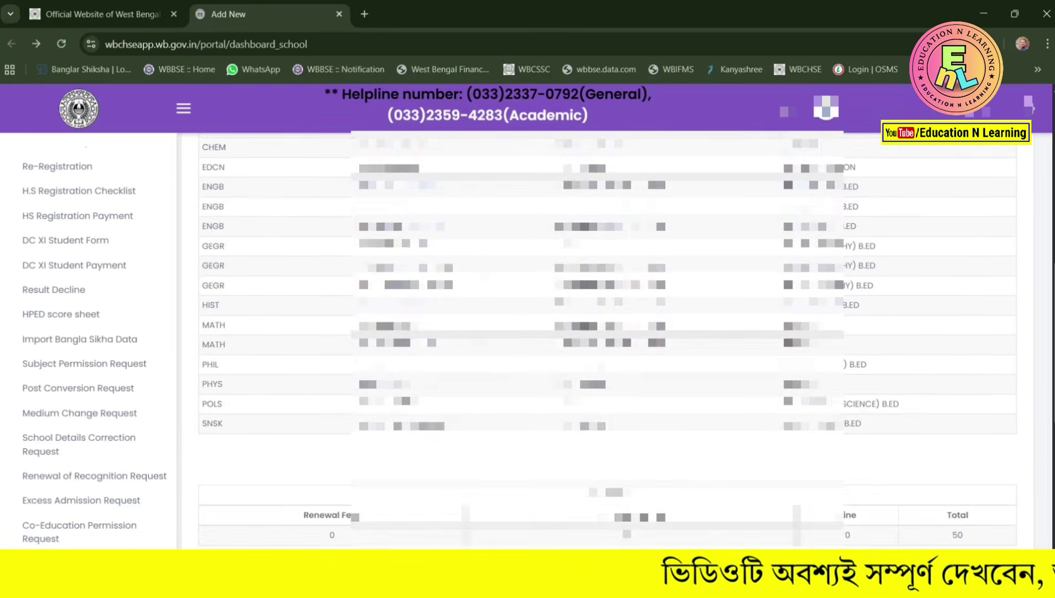
{"action": "scroll", "coordinate": [608, 341], "scroll_direction": "down", "scroll_amount": 5}
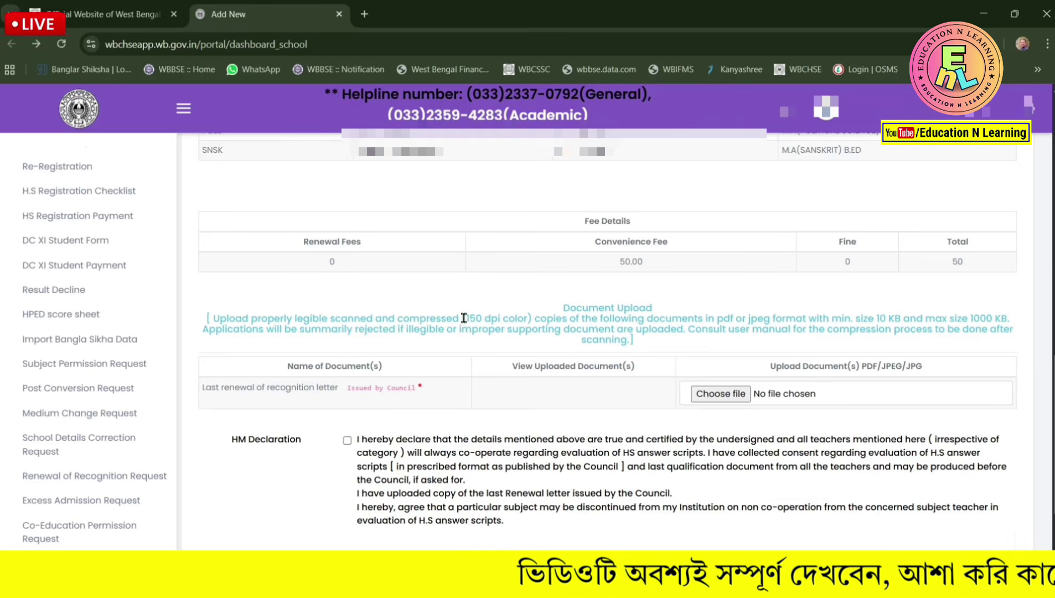
{"action": "left_click_drag", "start_coordinate": [464, 318], "coordinate": [528, 319]}
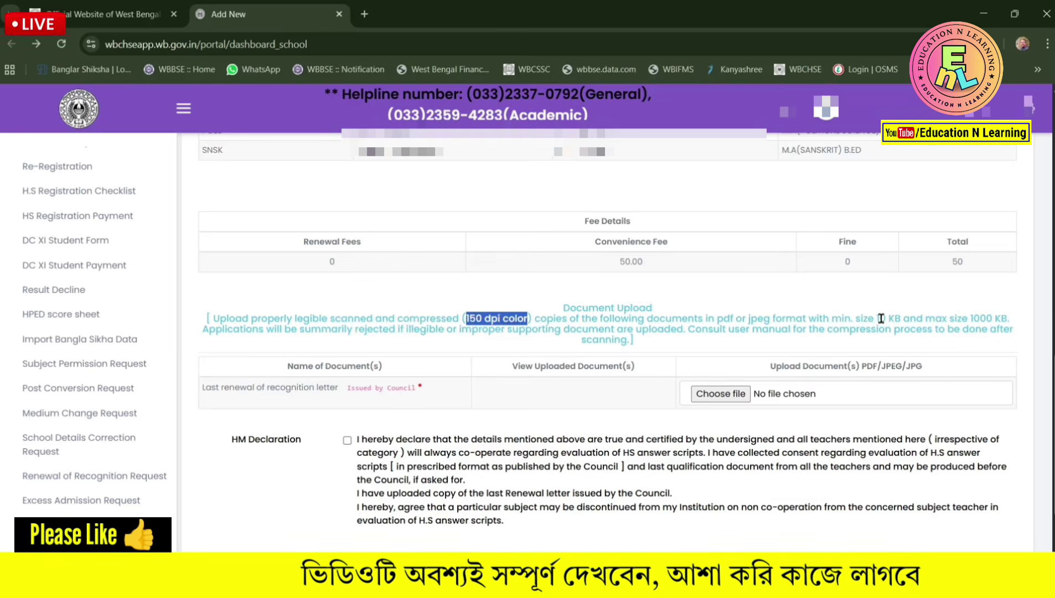
{"action": "left_click_drag", "start_coordinate": [880, 318], "coordinate": [903, 318]}
{"action": "left_click_drag", "start_coordinate": [969, 319], "coordinate": [1011, 320]}
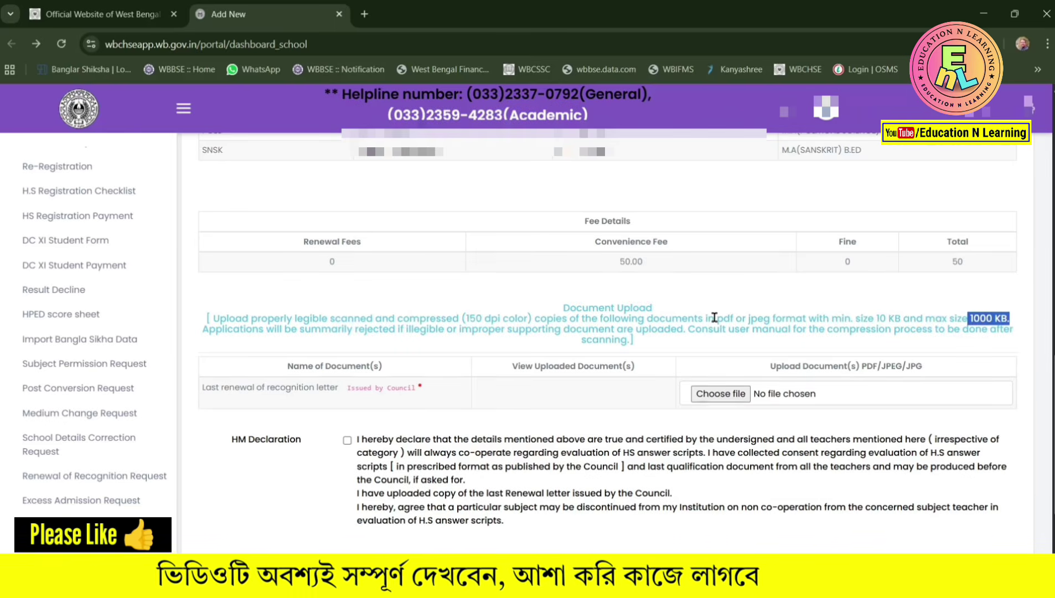
{"action": "left_click_drag", "start_coordinate": [717, 318], "coordinate": [772, 319]}
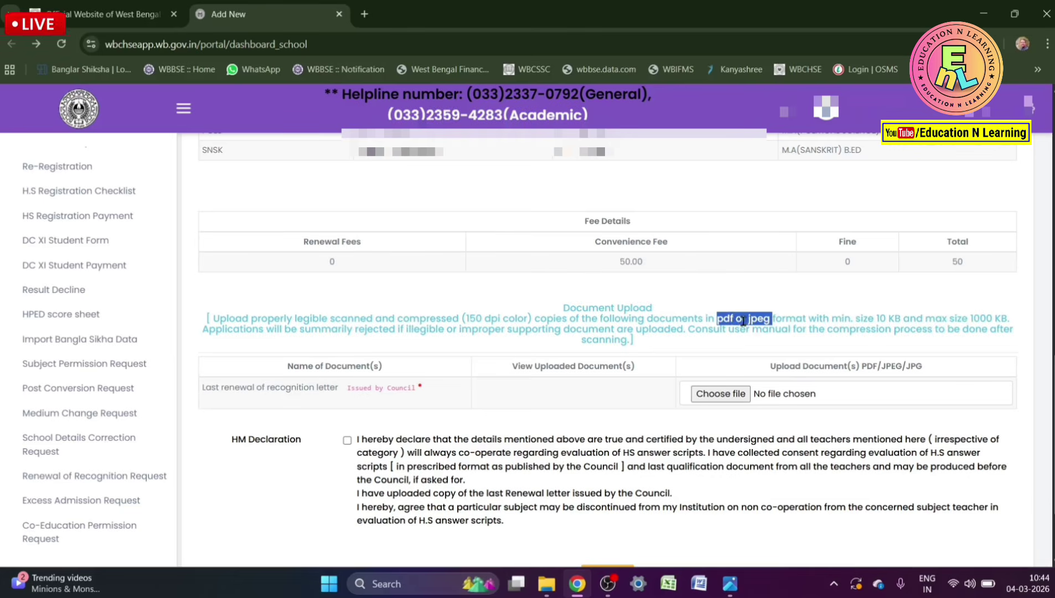
{"action": "left_click_drag", "start_coordinate": [461, 319], "coordinate": [530, 318]}
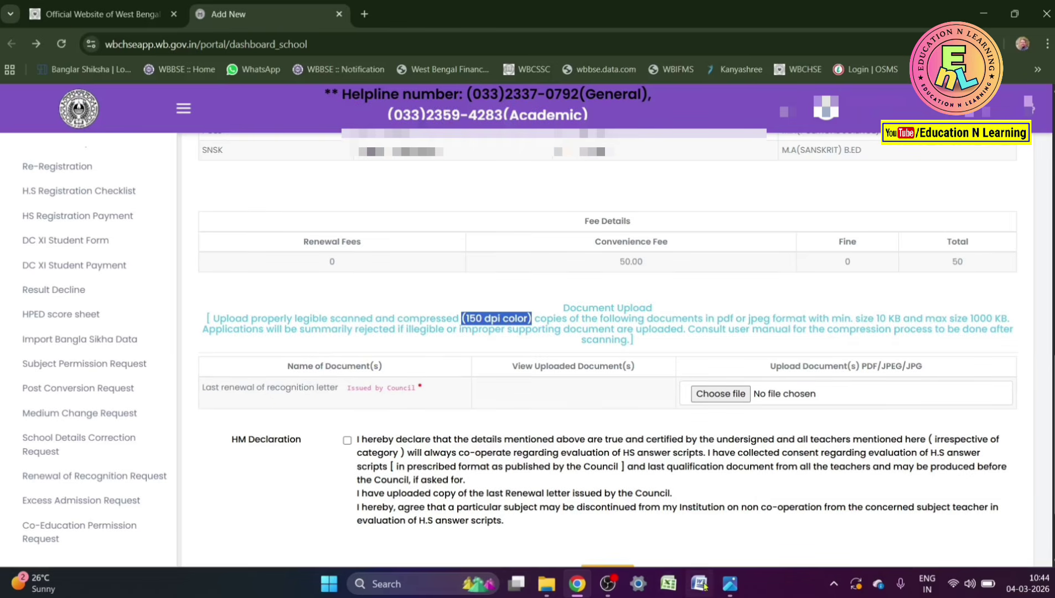
{"action": "mouse_move", "coordinate": [730, 584]}
{"action": "left_click", "coordinate": [691, 515]}
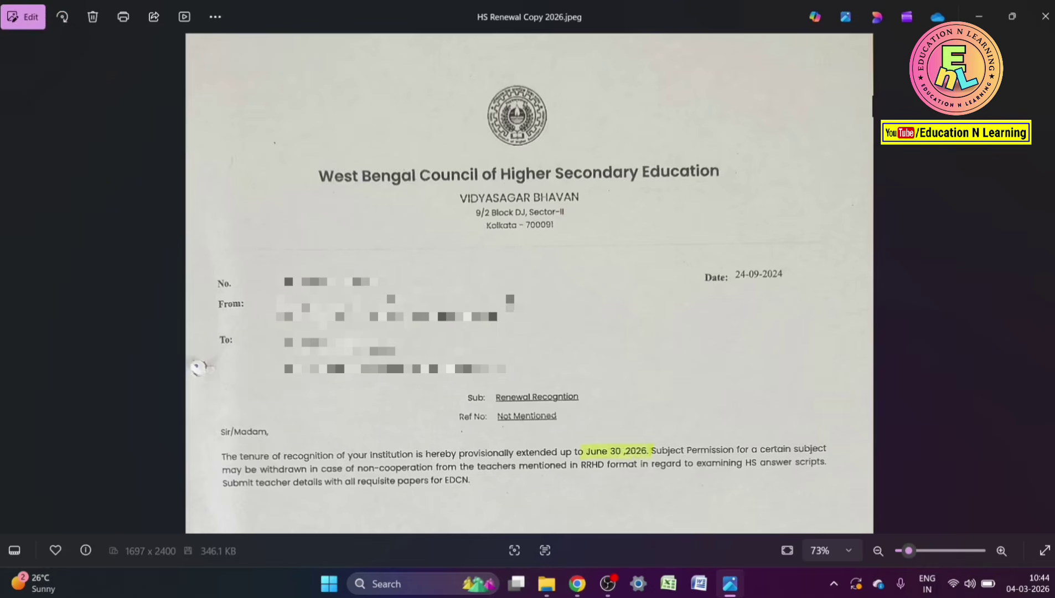
{"action": "left_click", "coordinate": [577, 583]}
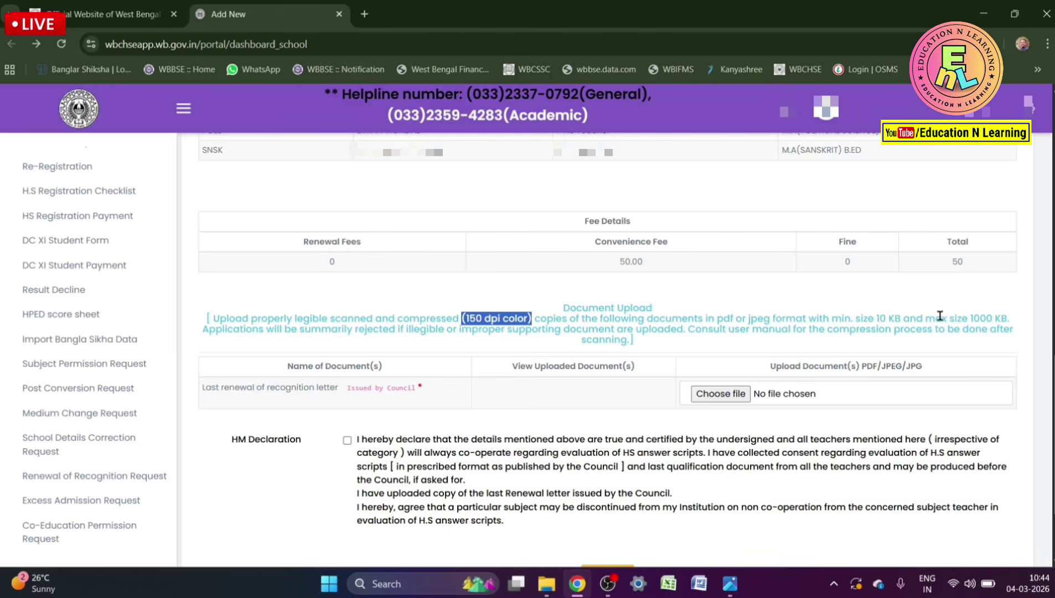
Upload HS Renewal Copy 2026.jpeg from Downloads as the last renewal letter
{"action": "left_click", "coordinate": [715, 394]}
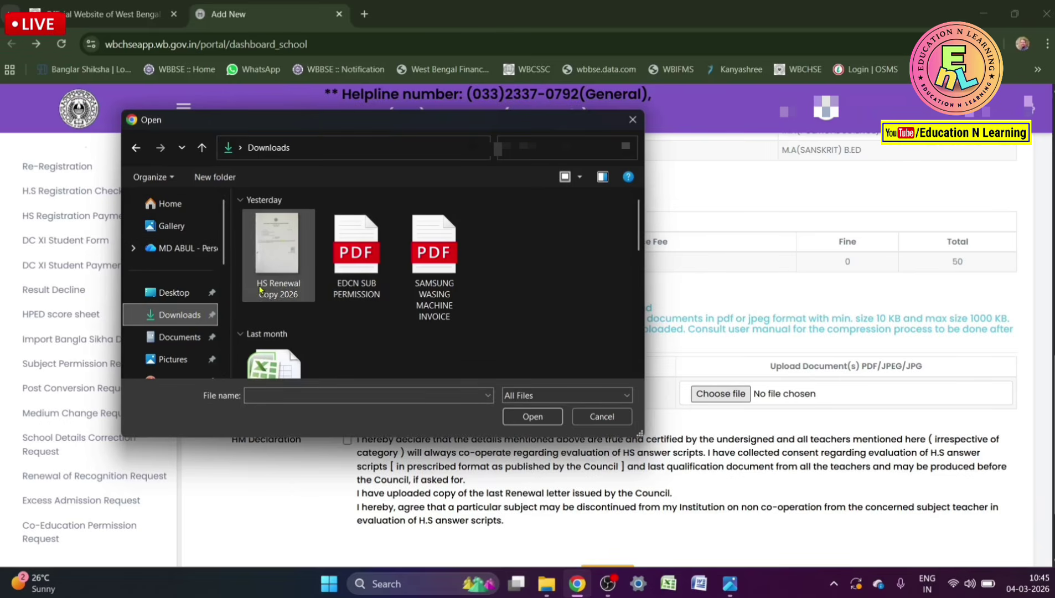
{"action": "left_click", "coordinate": [287, 267]}
{"action": "left_click", "coordinate": [532, 416]}
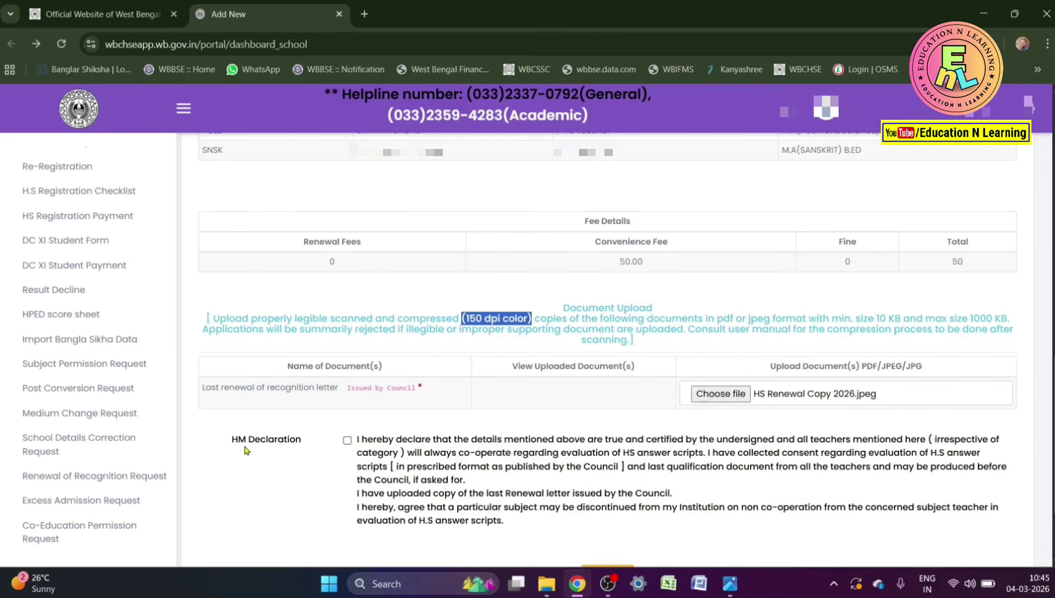
Accept the head of institution declaration, enter the school's contact number and request an OTP
{"action": "left_click", "coordinate": [347, 442]}
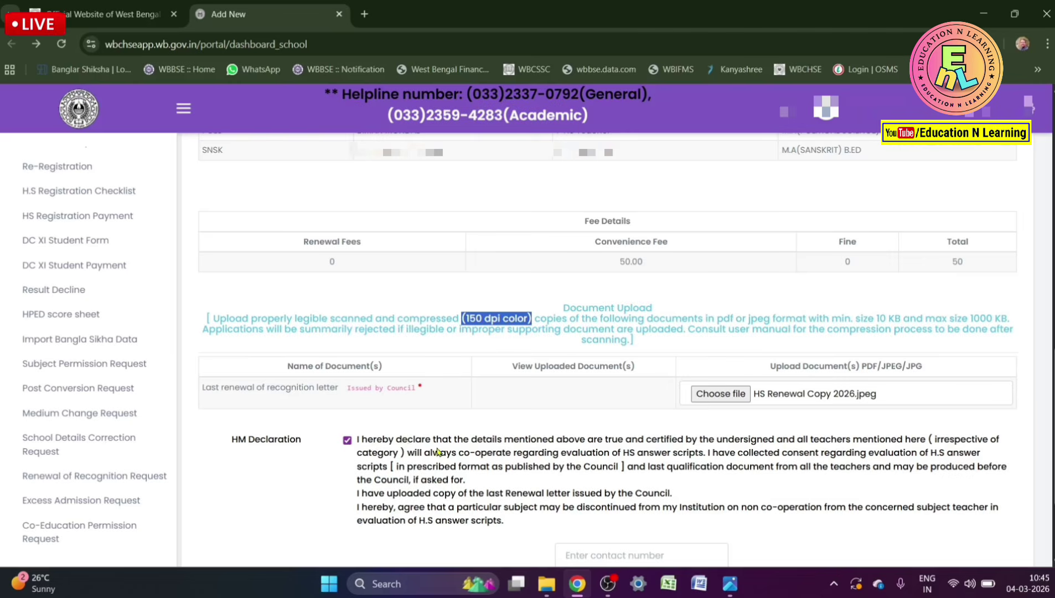
{"action": "scroll", "coordinate": [501, 451], "scroll_direction": "down", "scroll_amount": 3}
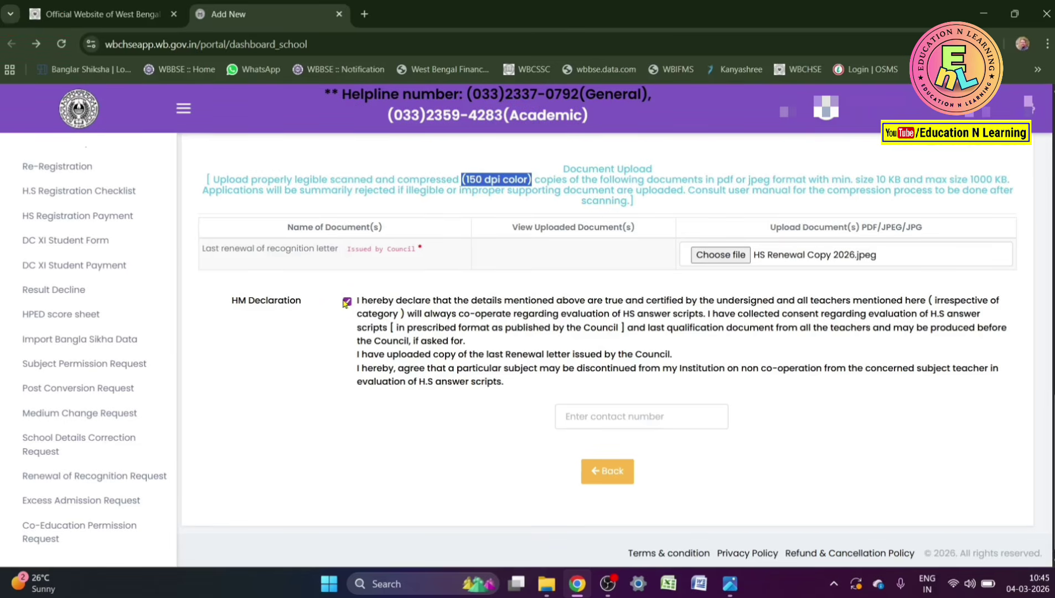
{"action": "left_click", "coordinate": [664, 418]}
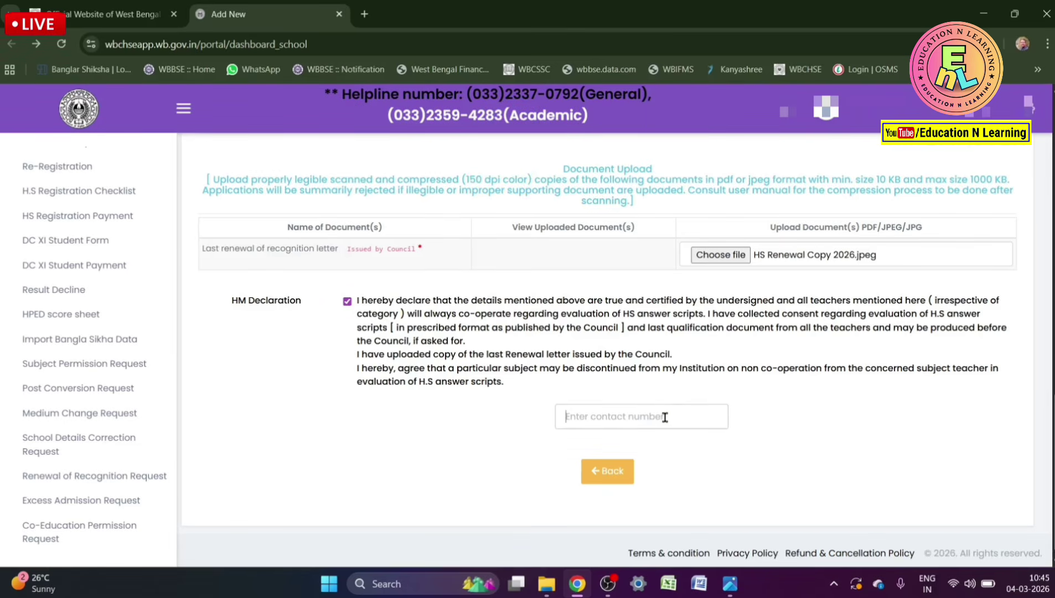
{"action": "type", "text": "9"}
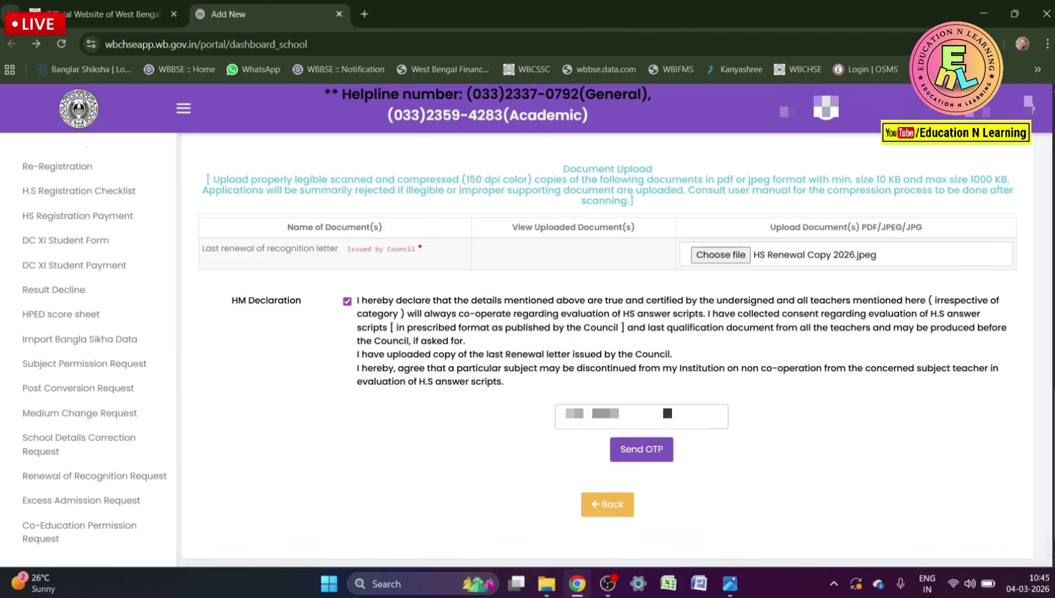
{"action": "left_click", "coordinate": [645, 456]}
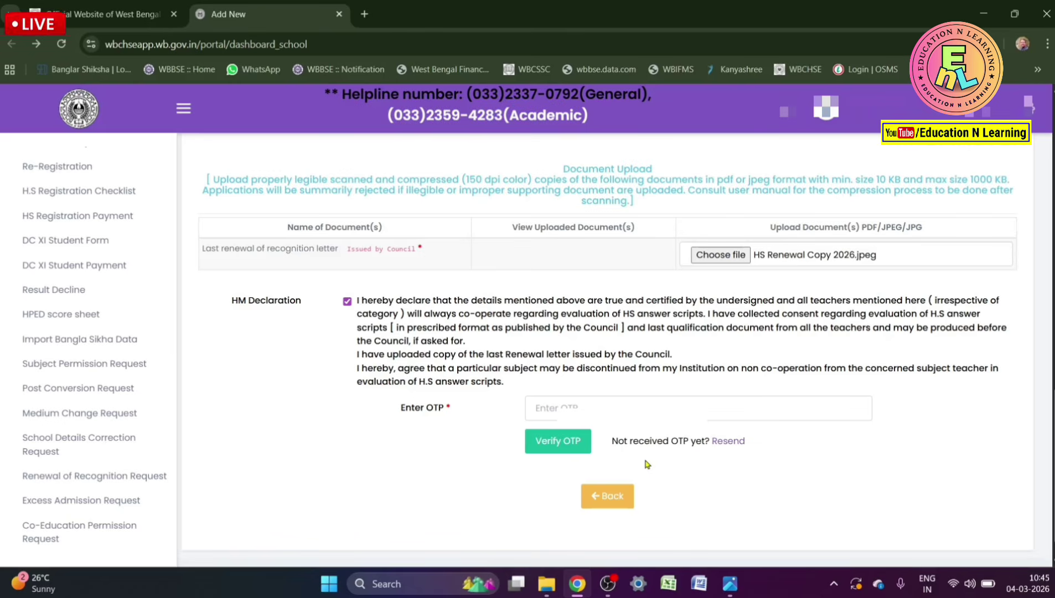
Enter the received one-time password and verify it
{"action": "left_click", "coordinate": [617, 399]}
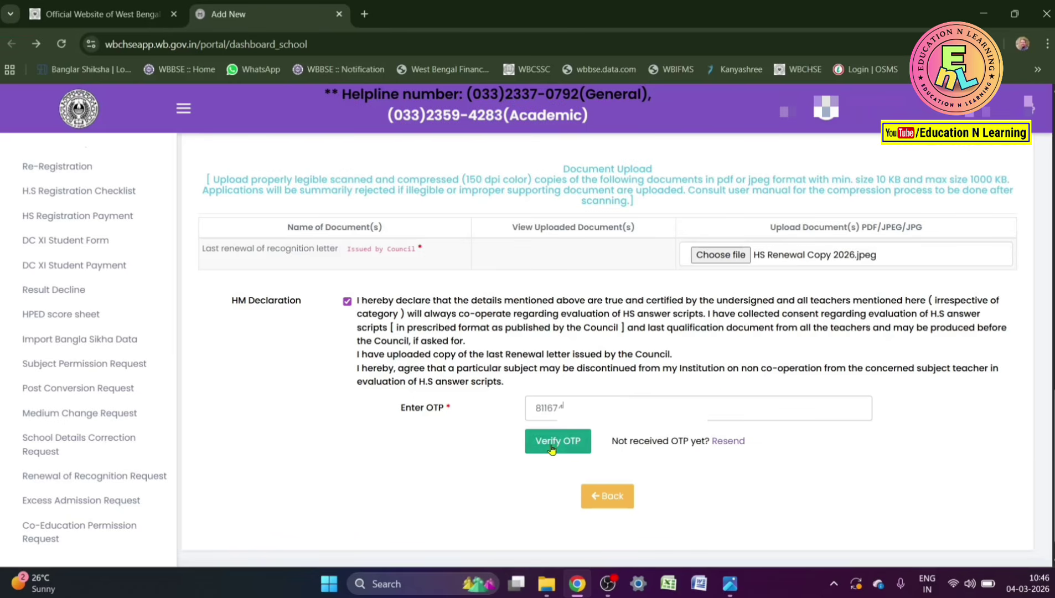
{"action": "left_click", "coordinate": [559, 449]}
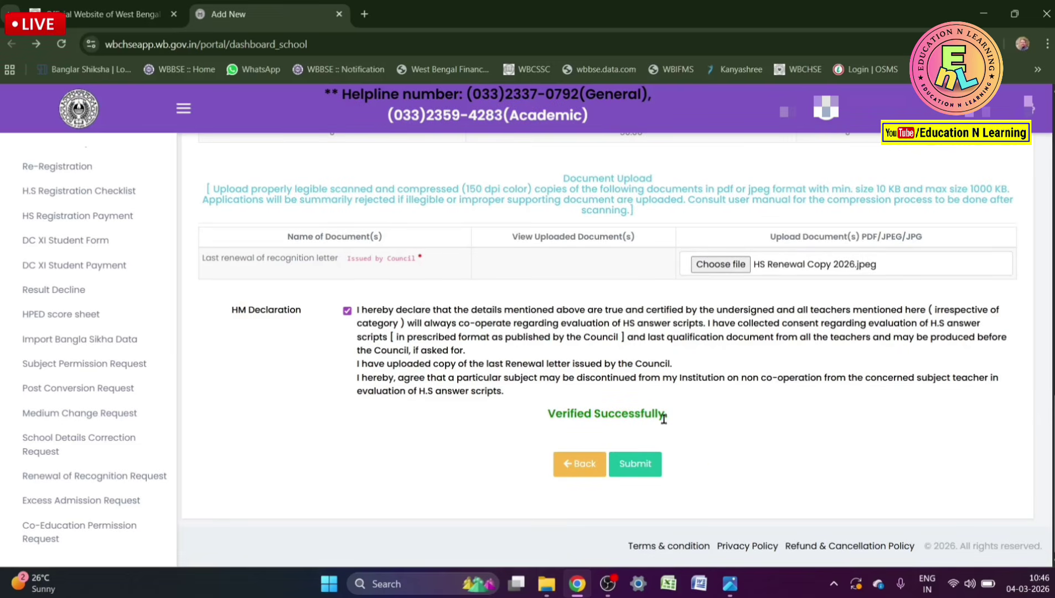
Submit the request, check the Rs.50.00 payable amount on the challan, and confirm paying via SBI
{"action": "left_click", "coordinate": [630, 467]}
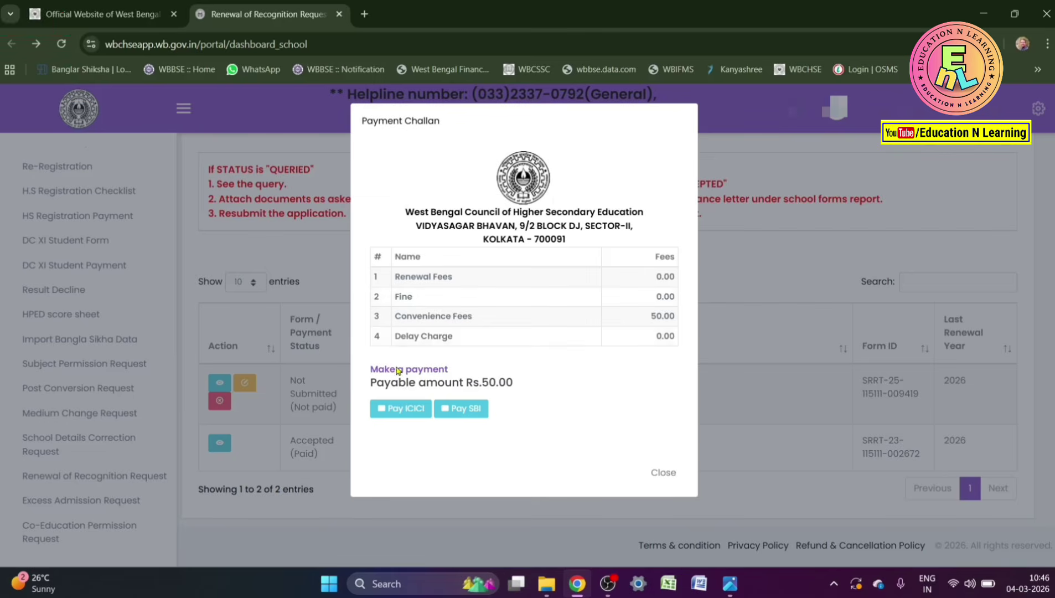
{"action": "left_click_drag", "start_coordinate": [372, 383], "coordinate": [518, 394]}
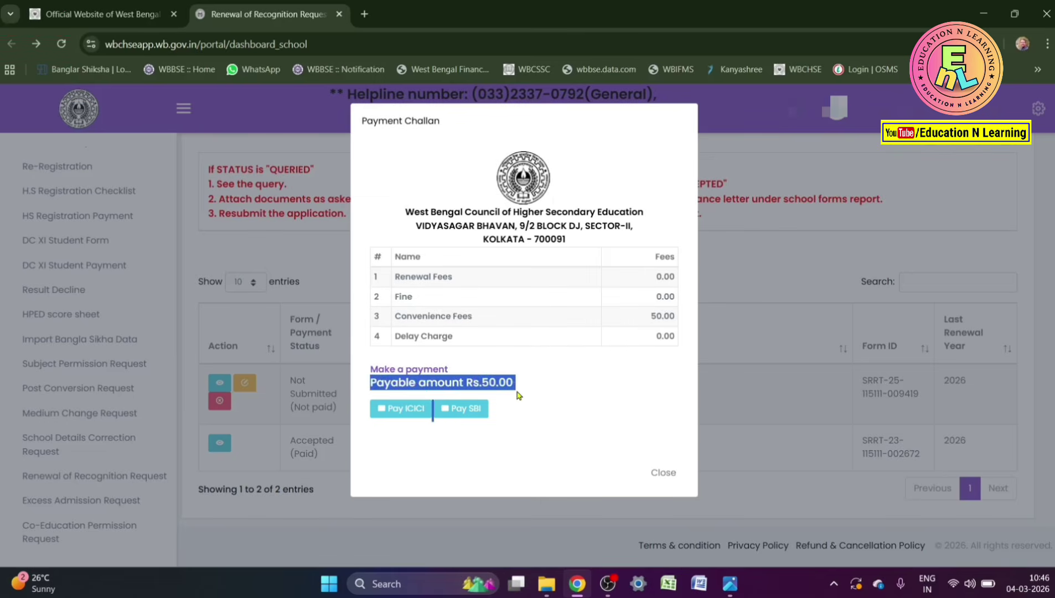
{"action": "left_click", "coordinate": [554, 412]}
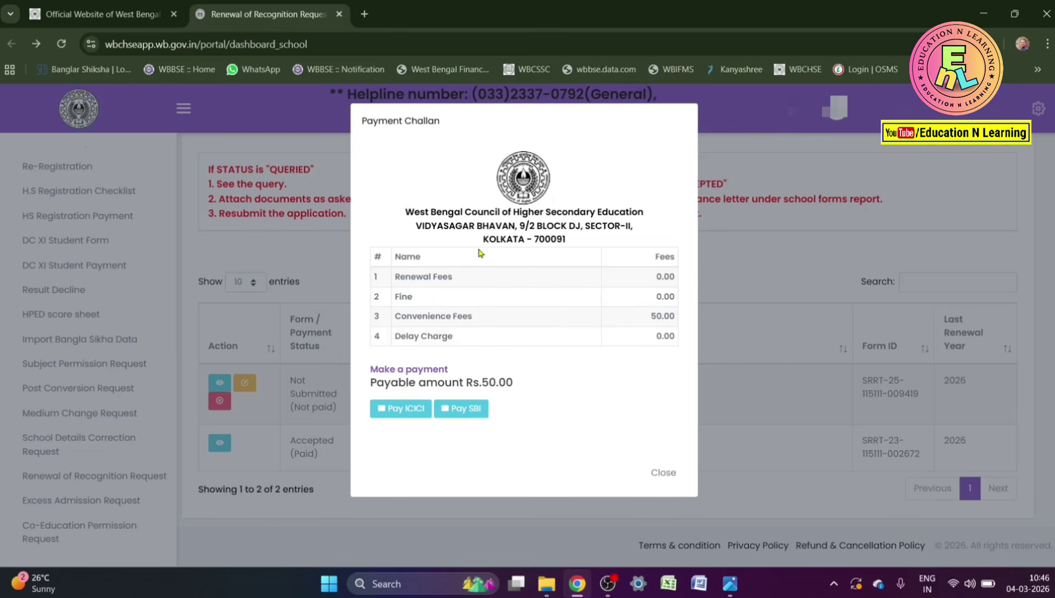
{"action": "left_click", "coordinate": [468, 416]}
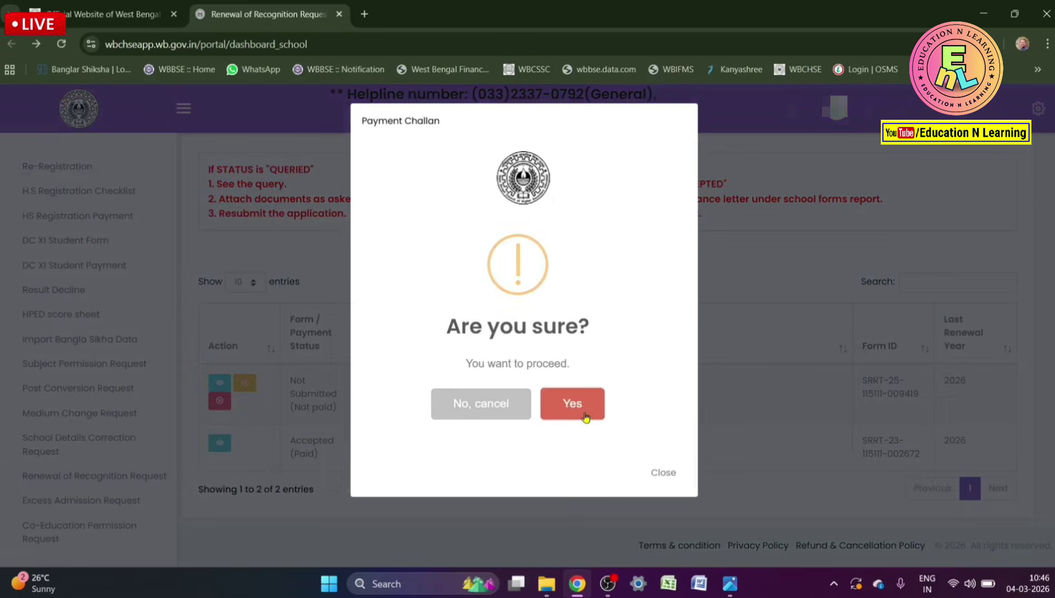
{"action": "left_click", "coordinate": [586, 415]}
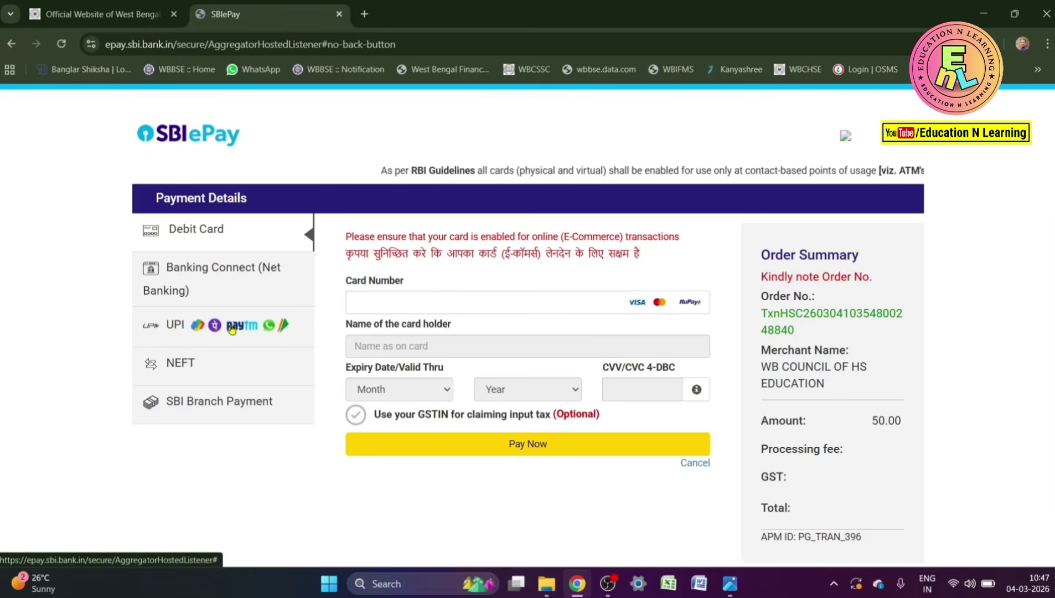
Choose UPI QR as the SBI ePay method and proceed to the QR code to pay 50.00 INR
{"action": "left_click", "coordinate": [232, 329]}
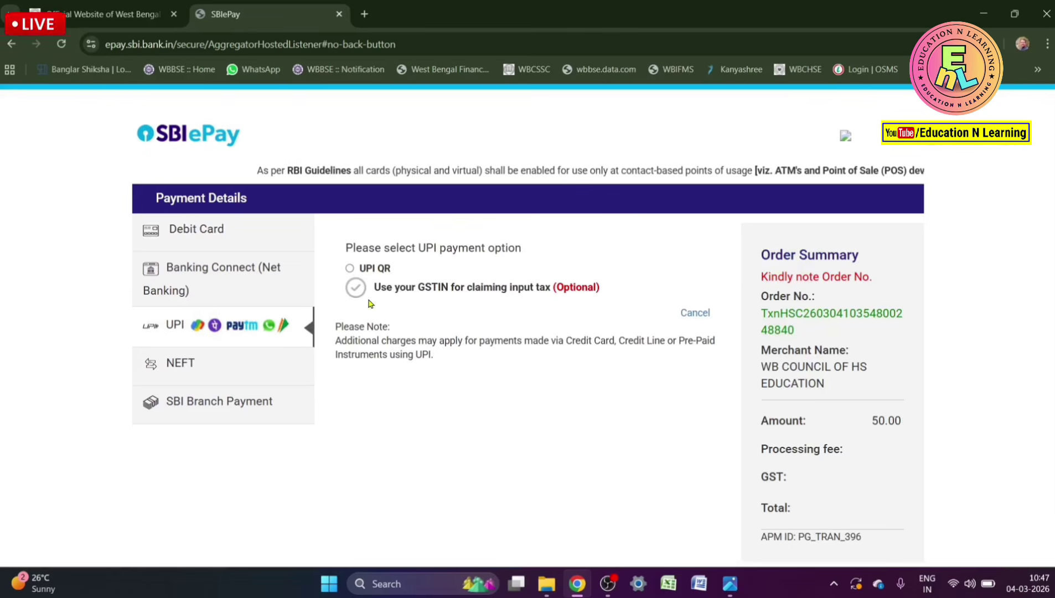
{"action": "left_click", "coordinate": [349, 267]}
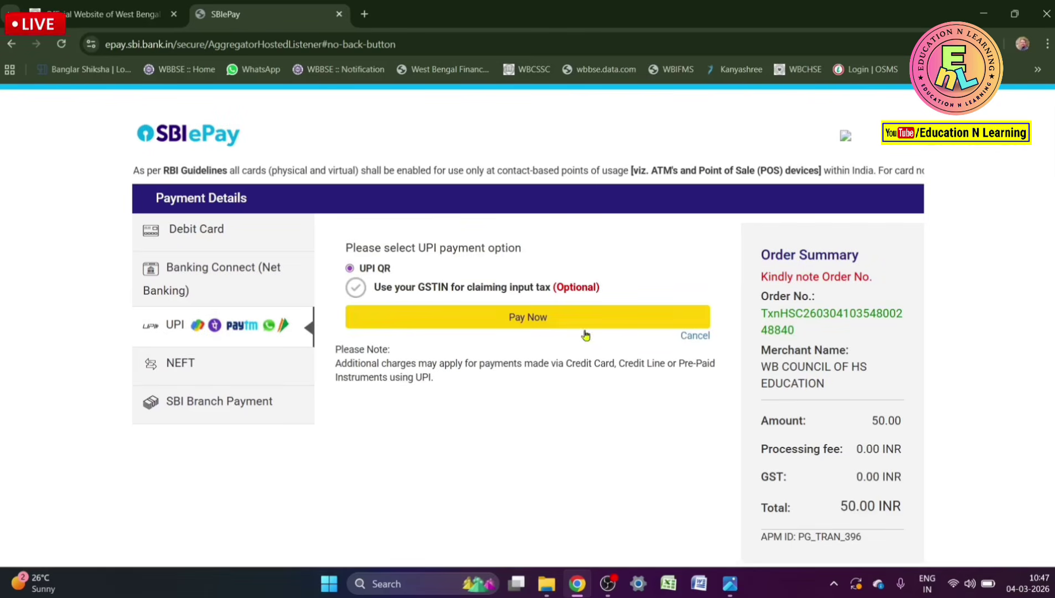
{"action": "left_click", "coordinate": [539, 317]}
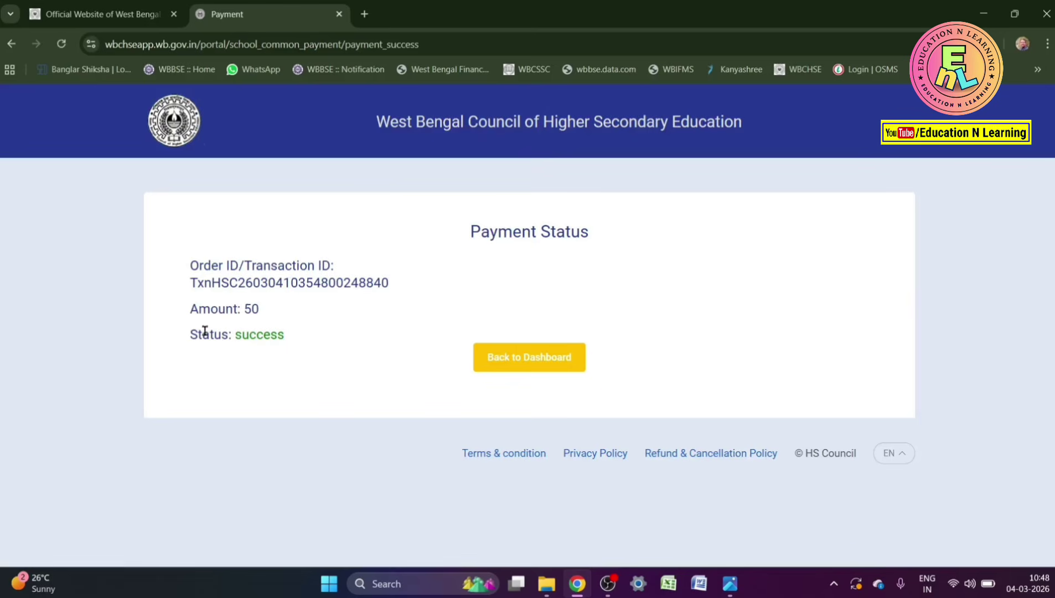
Note the Status: success line and return to the school Dashboard
{"action": "left_click_drag", "start_coordinate": [191, 335], "coordinate": [302, 339]}
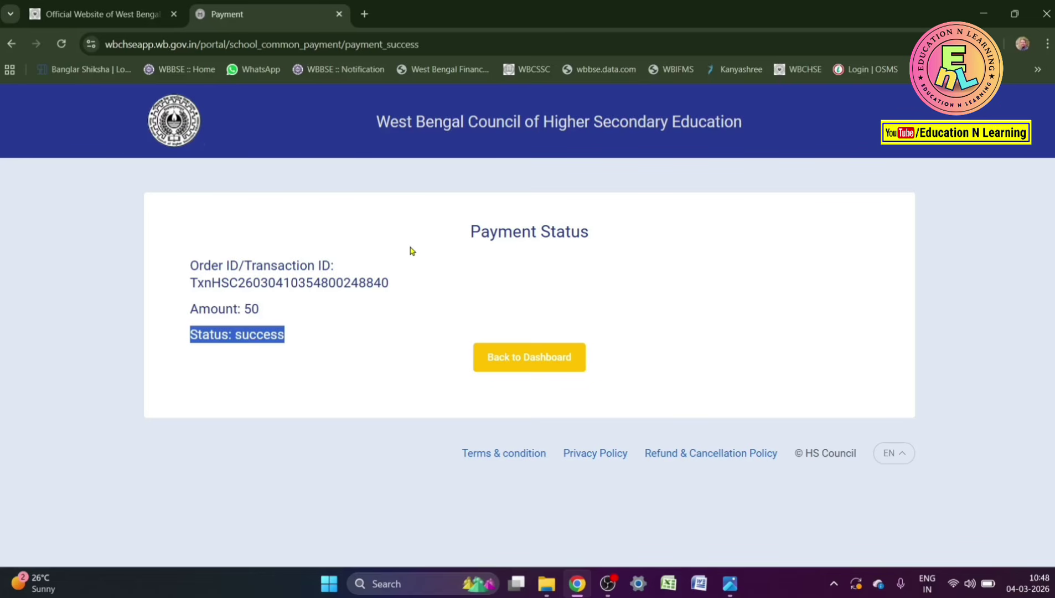
{"action": "left_click", "coordinate": [534, 359]}
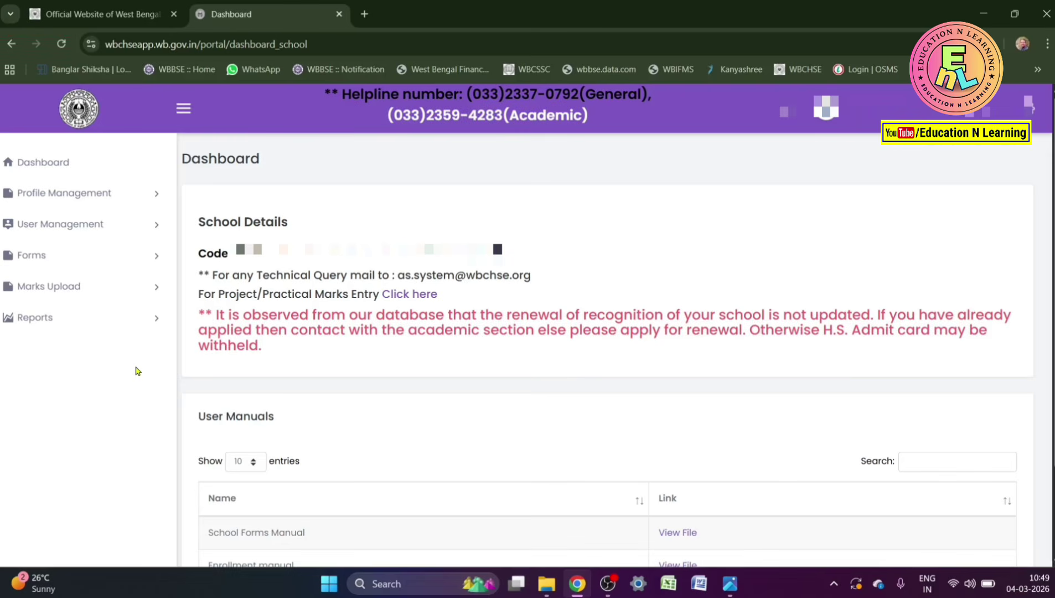
Run the Reports > School Report > School Forms Status search to list the Paid 2026 renewal
{"action": "left_click", "coordinate": [53, 321]}
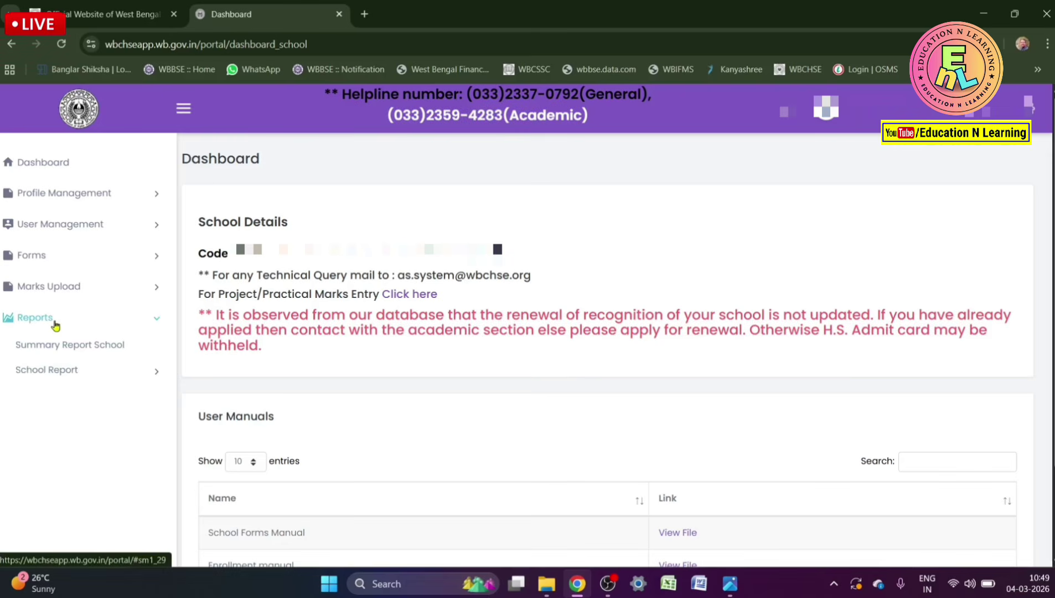
{"action": "left_click", "coordinate": [46, 372]}
{"action": "scroll", "coordinate": [52, 395], "scroll_direction": "down", "scroll_amount": 3}
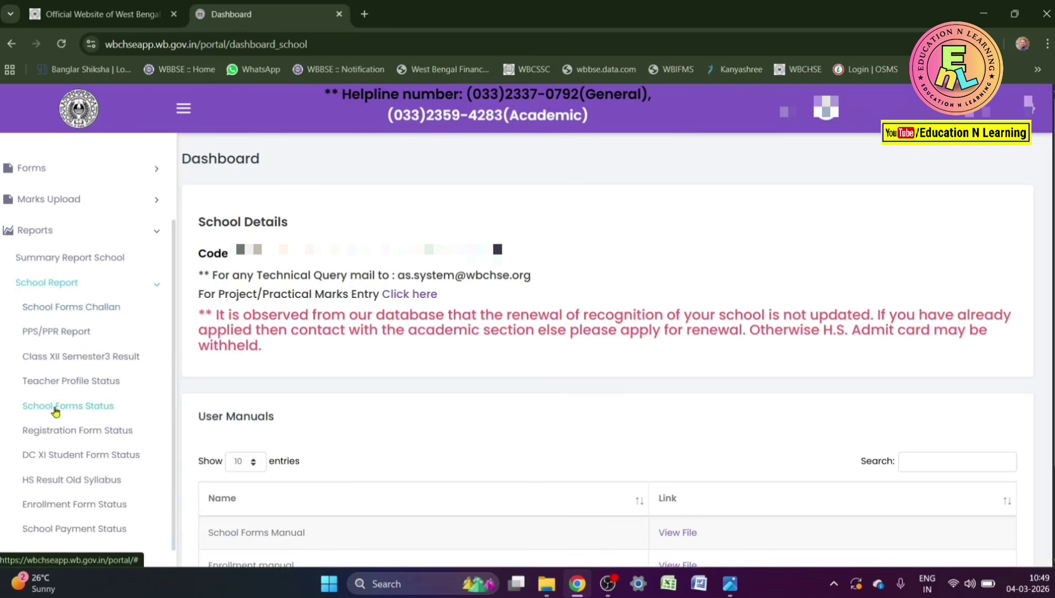
{"action": "left_click", "coordinate": [87, 407]}
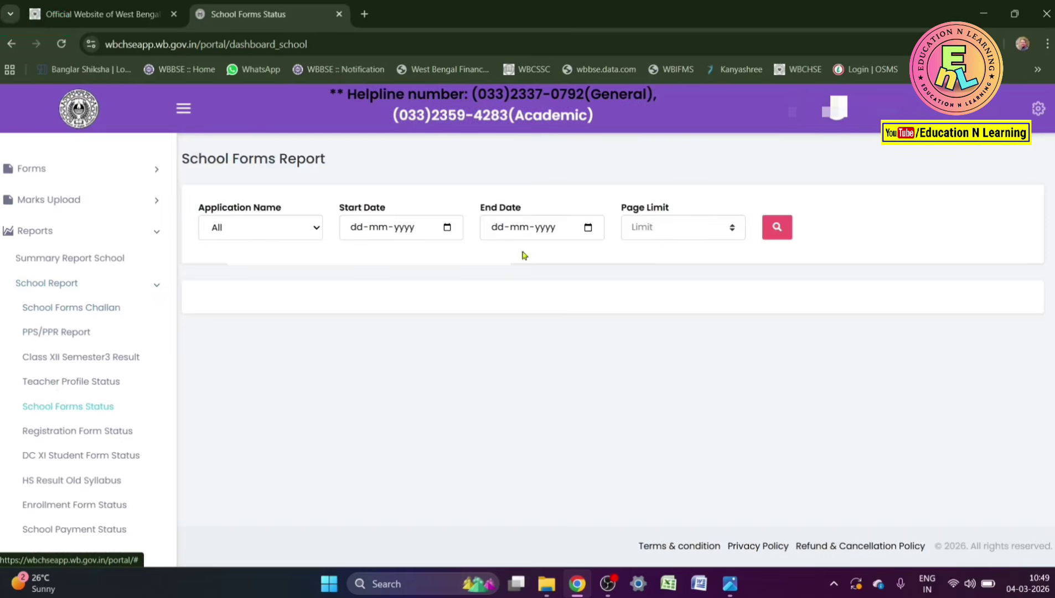
{"action": "left_click", "coordinate": [777, 228]}
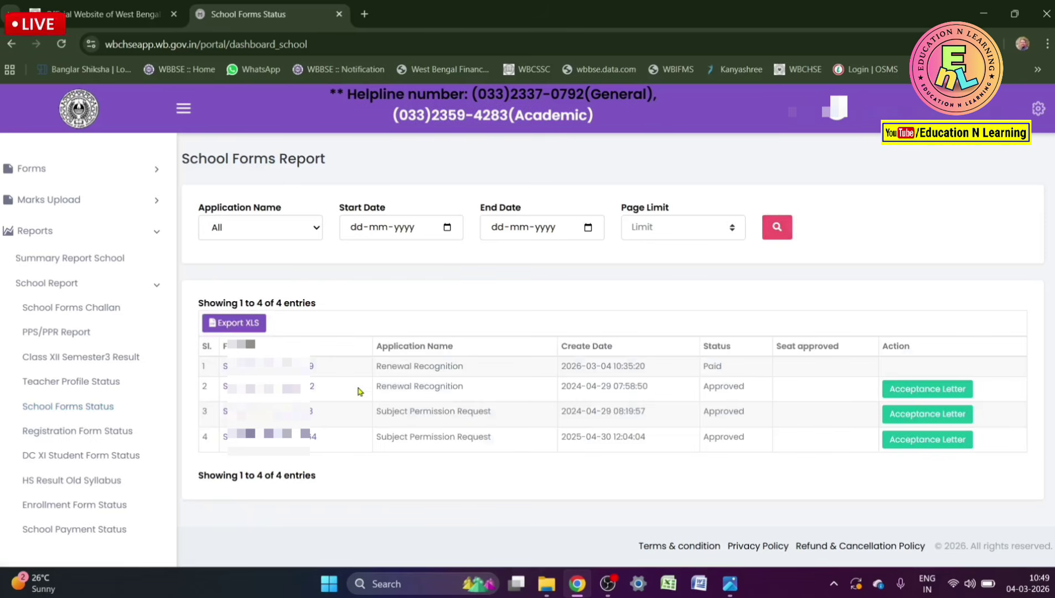